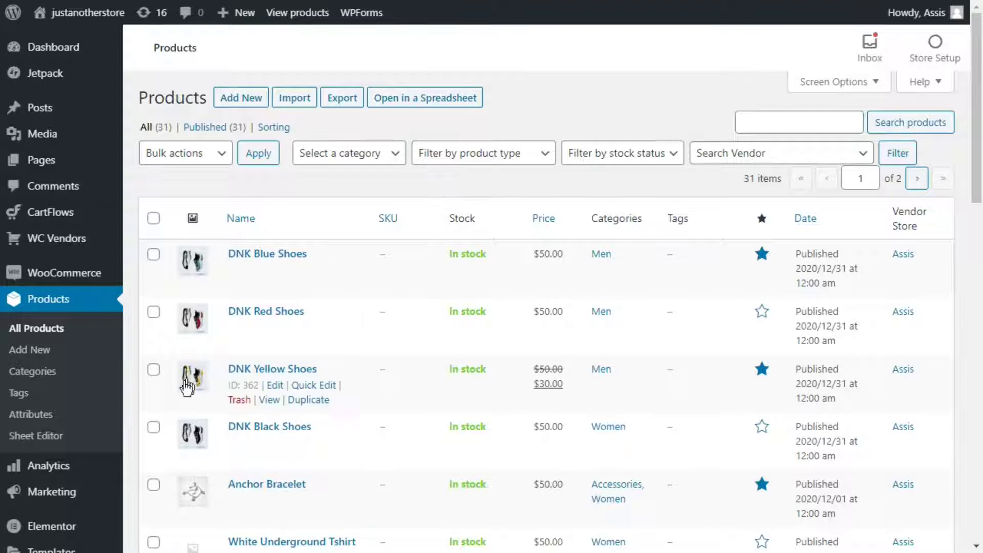
- Launch the products spreadsheet from Sheet Editor under Products in the sidebar
{"action": "left_click", "coordinate": [36, 436]}
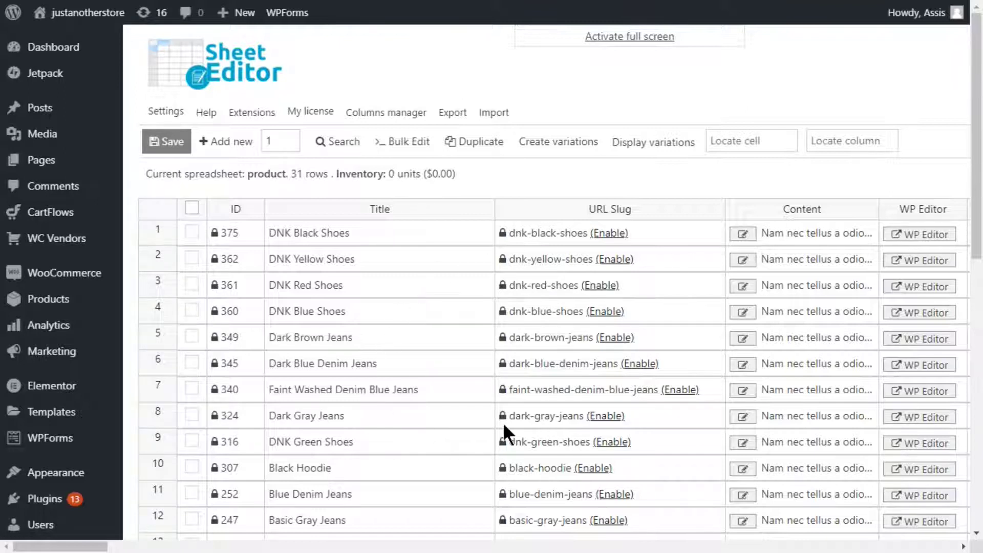
- Start a field bulk edit from the Bulk Edit toolbar menu
{"action": "left_click", "coordinate": [401, 142]}
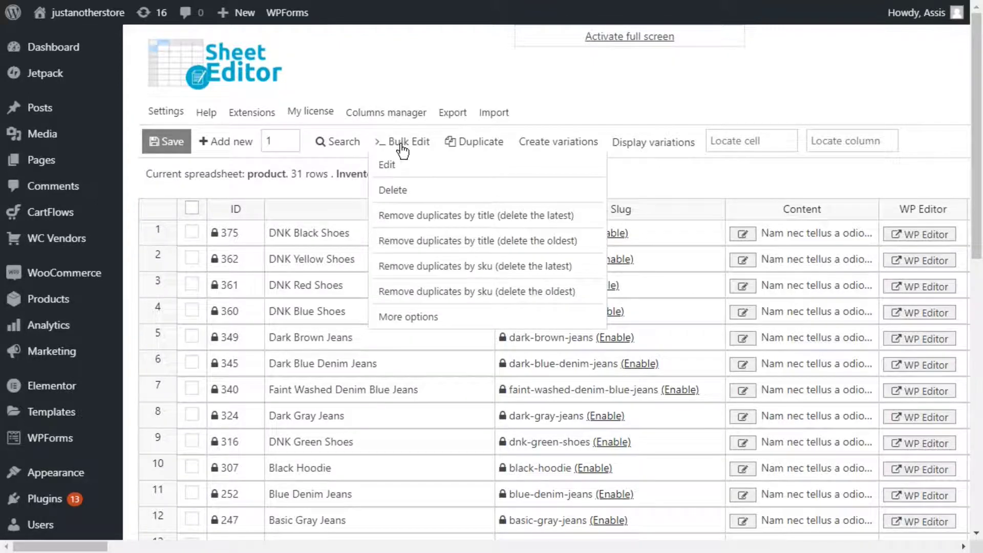
{"action": "left_click", "coordinate": [400, 157]}
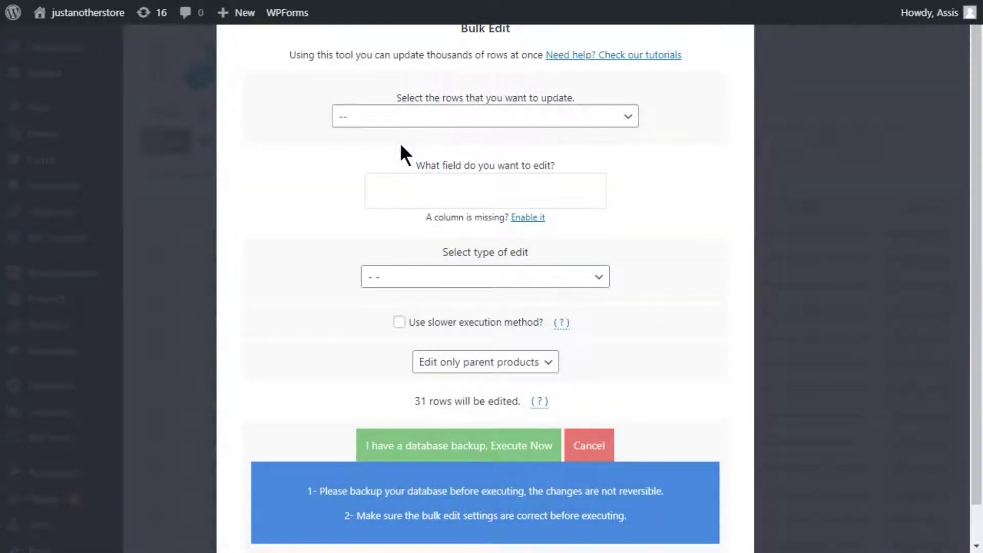
- Limit the bulk edit to searched rows and run a keyword search for Tshirt
{"action": "left_click", "coordinate": [476, 117]}
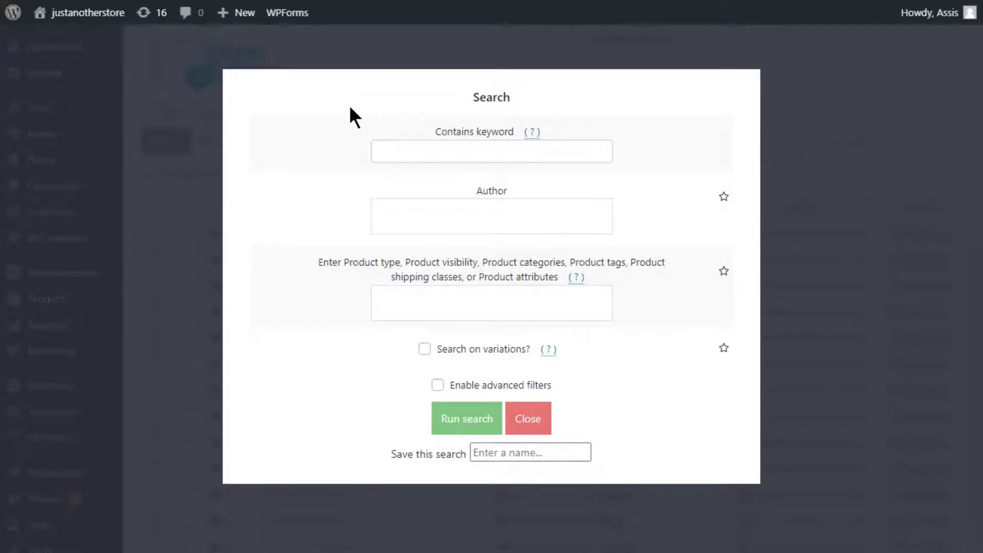
{"action": "left_click", "coordinate": [384, 151]}
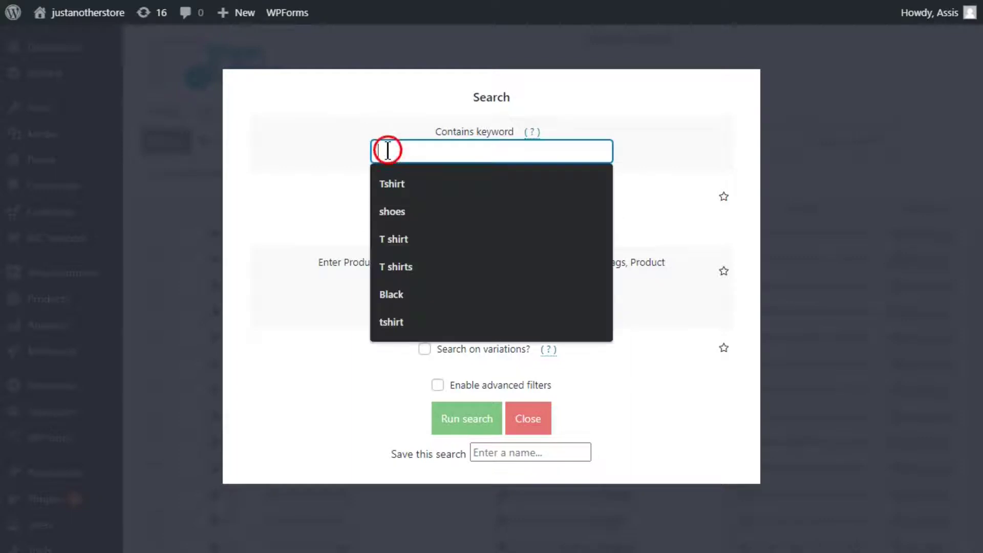
{"action": "left_click", "coordinate": [392, 184]}
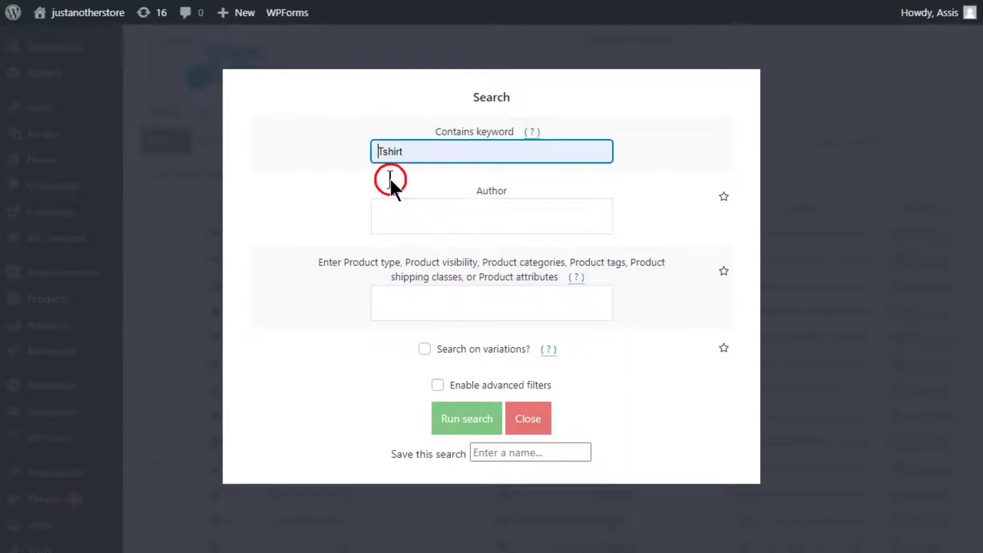
{"action": "left_click", "coordinate": [446, 421]}
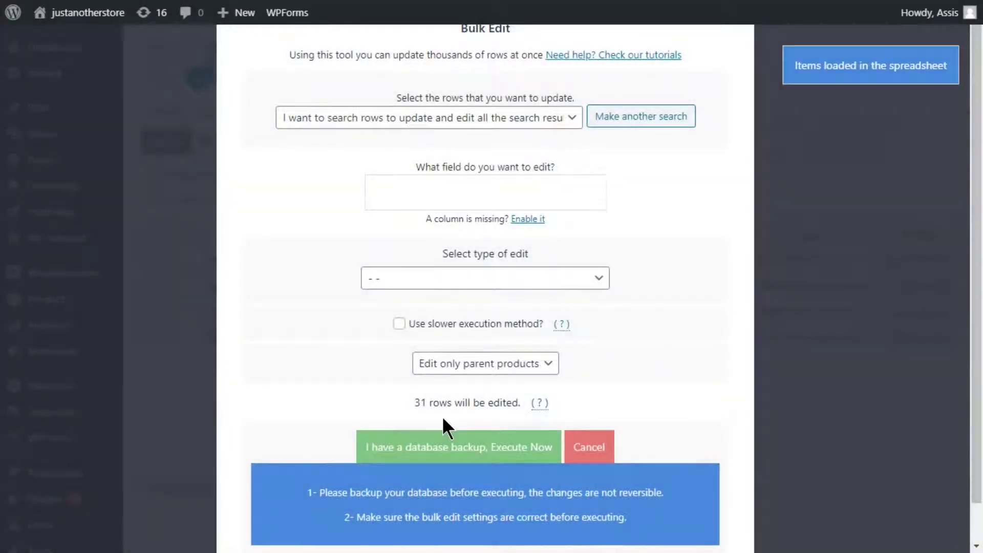
- Set the Vendor field to David for the Tshirt results and execute the update
{"action": "left_click", "coordinate": [405, 194]}
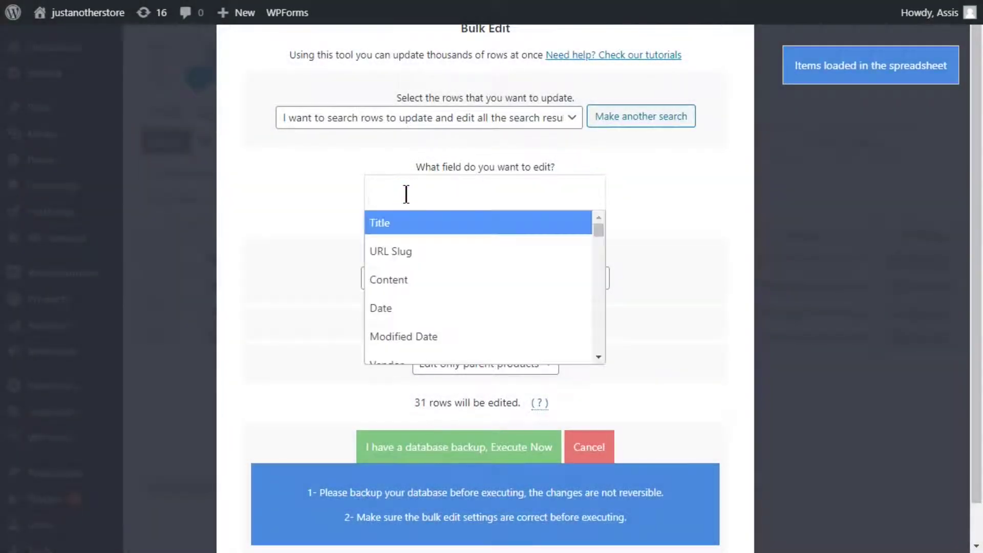
{"action": "type", "text": "Ven"}
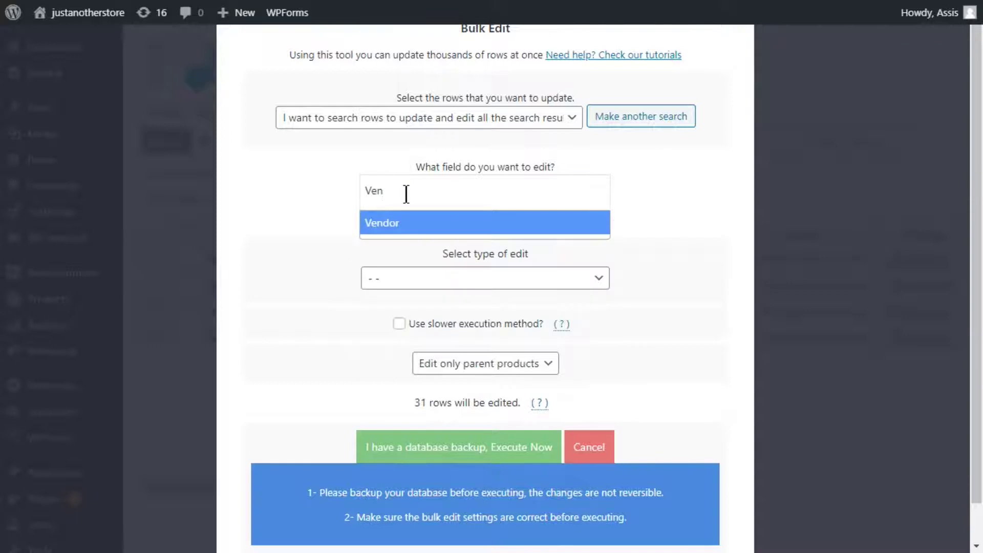
{"action": "left_click", "coordinate": [415, 222]}
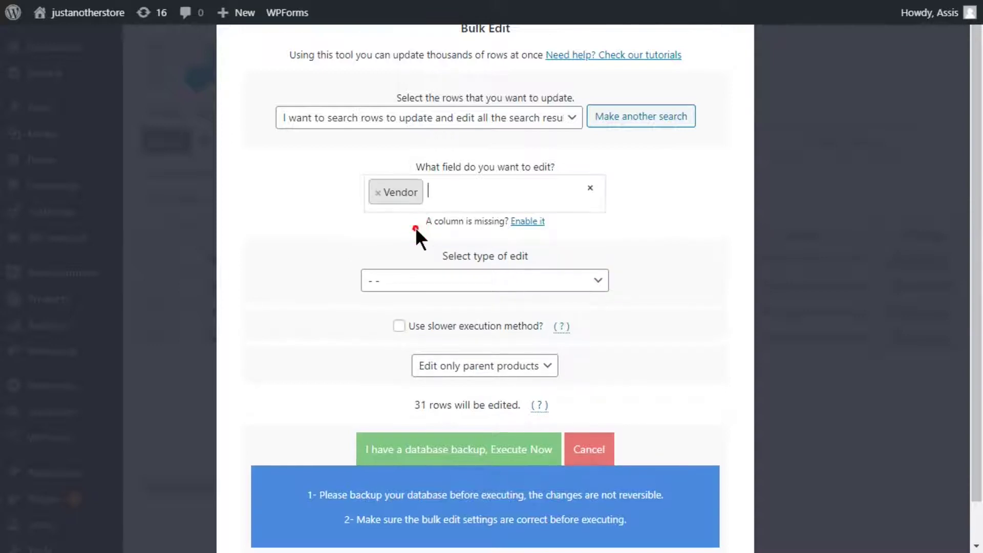
{"action": "left_click", "coordinate": [392, 281]}
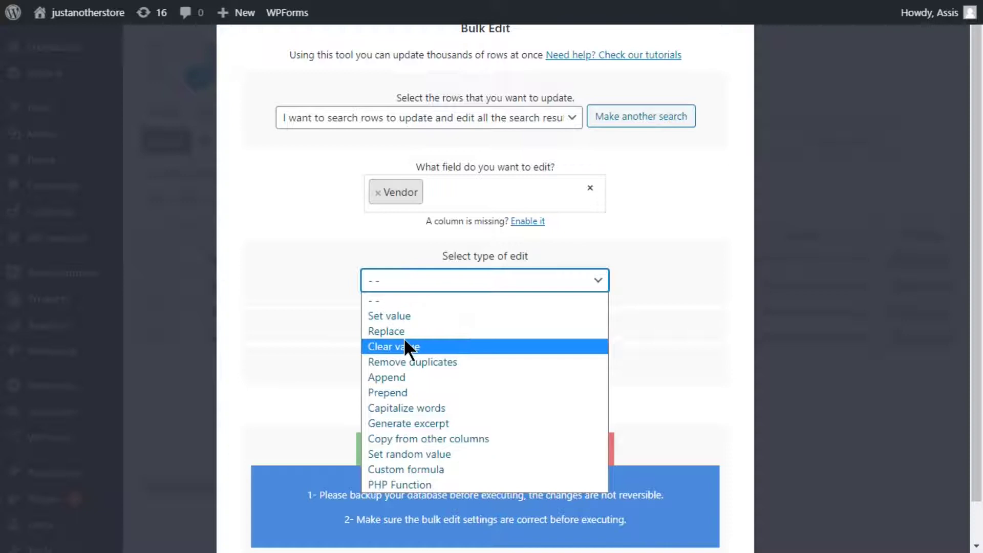
{"action": "left_click", "coordinate": [417, 316]}
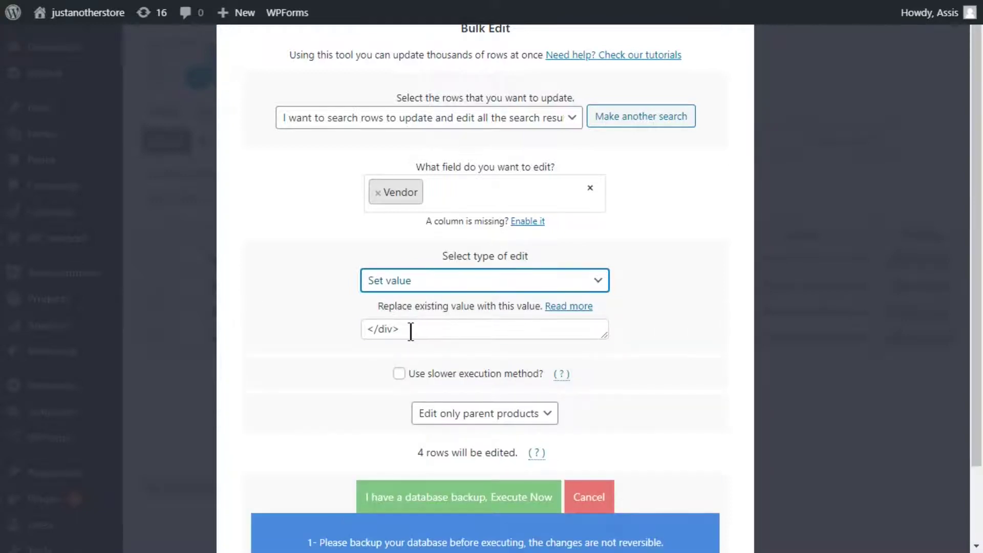
{"action": "left_click", "coordinate": [411, 330]}
{"action": "double_click", "coordinate": [410, 331]}
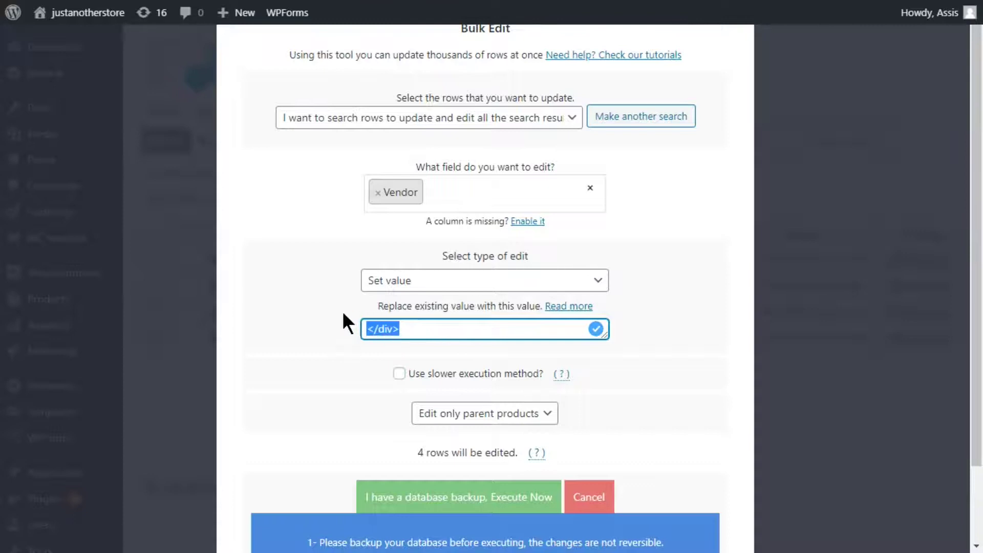
{"action": "type", "text": "Dav"}
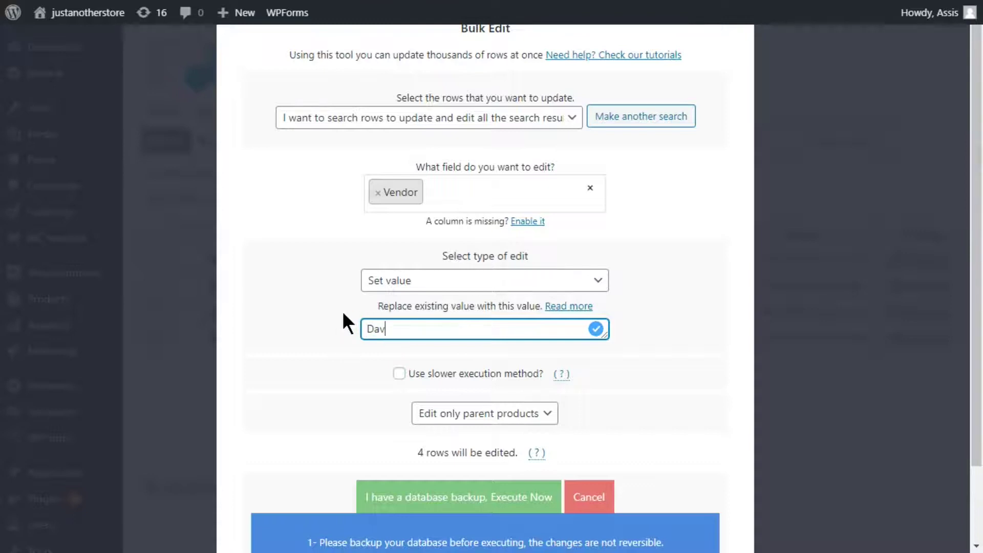
{"action": "type", "text": "id"}
{"action": "left_click", "coordinate": [390, 497]}
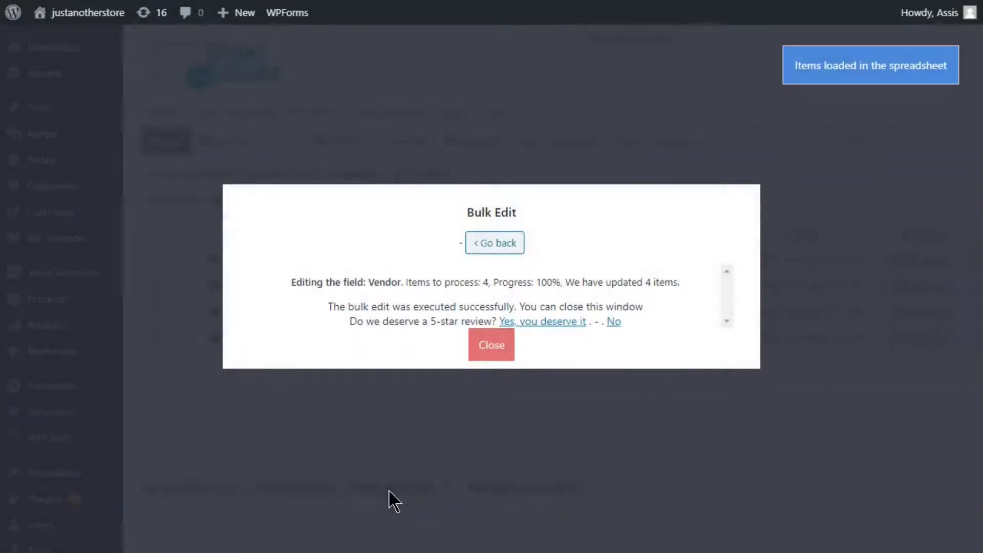
- Close the results and jump to the Vendor column using the Locate column box
{"action": "left_click", "coordinate": [486, 347]}
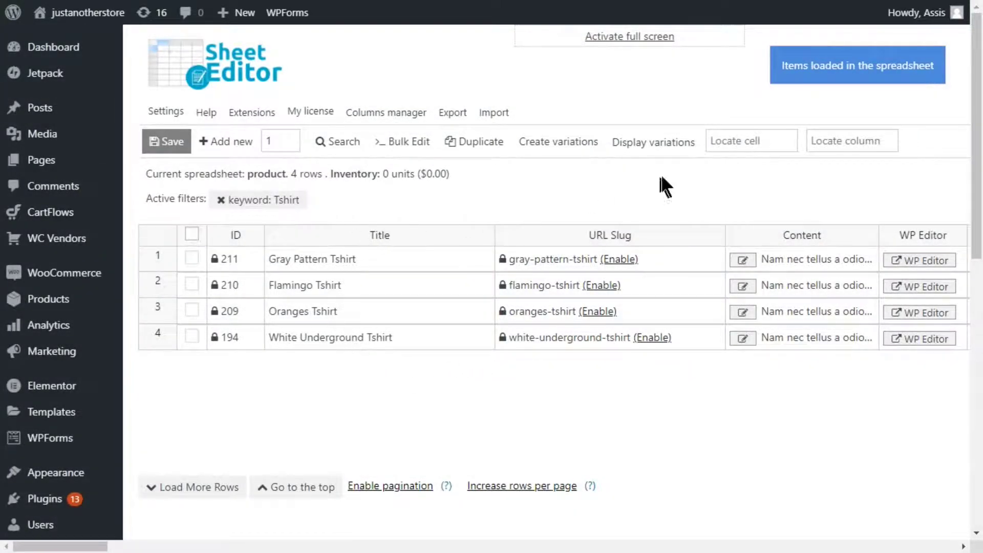
{"action": "left_click", "coordinate": [829, 140]}
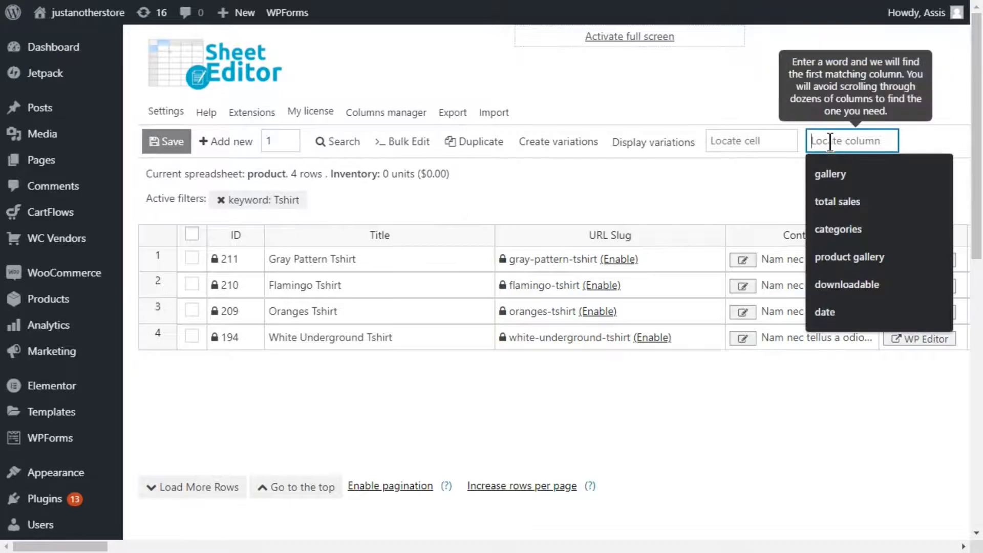
{"action": "type", "text": "vendor"}
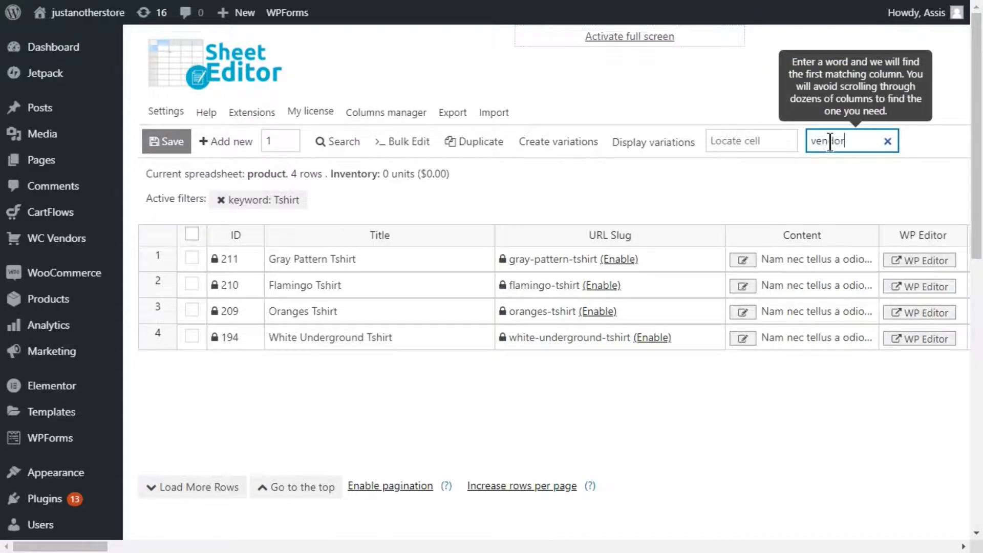
{"action": "key", "text": "Return"}
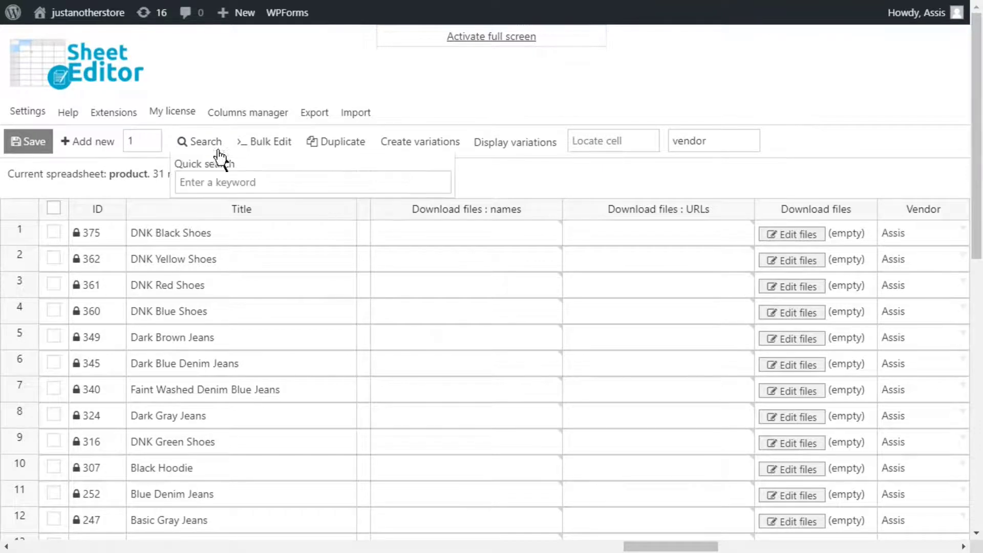
- Filter the sheet to products in the Men category via the Search dialog
{"action": "left_click", "coordinate": [201, 141]}
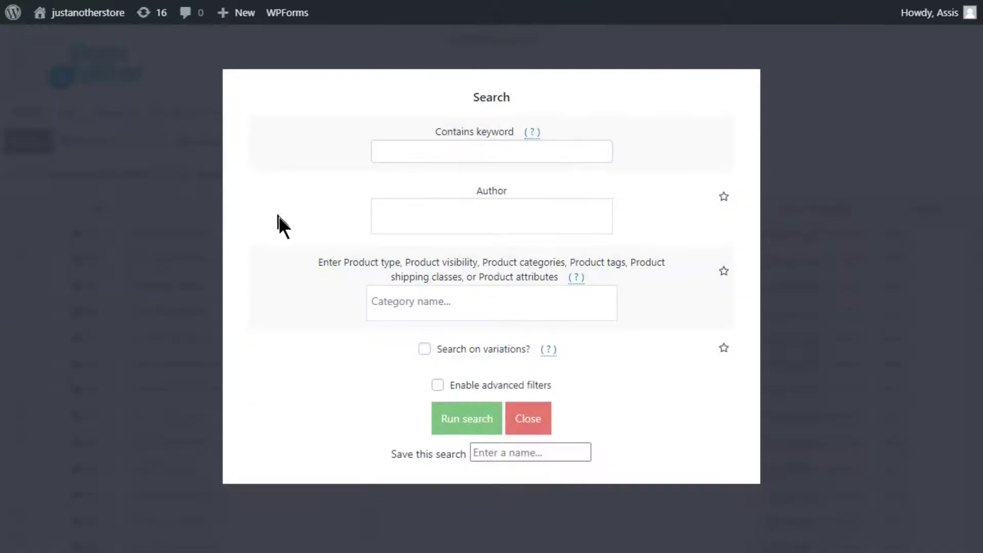
{"action": "left_click", "coordinate": [405, 308]}
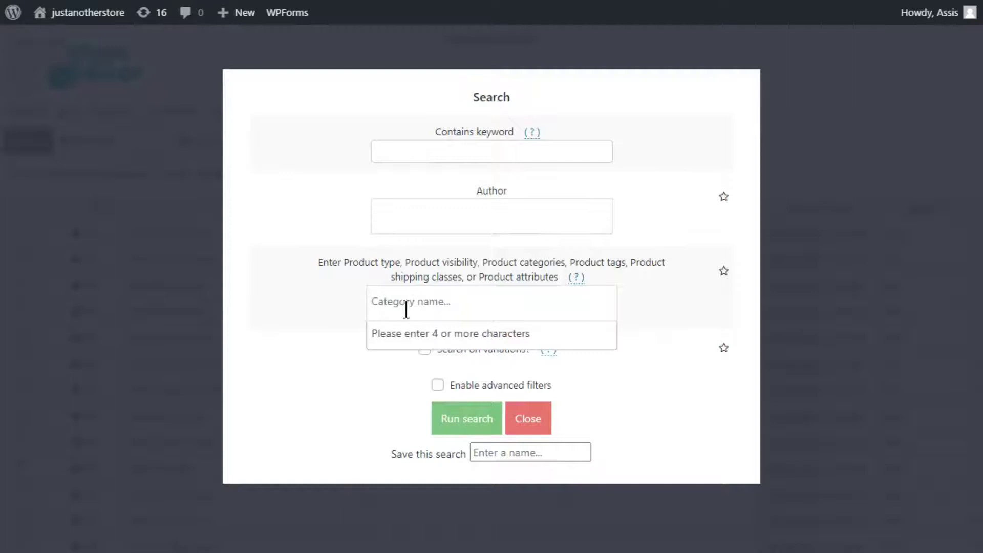
{"action": "type", "text": "Men"}
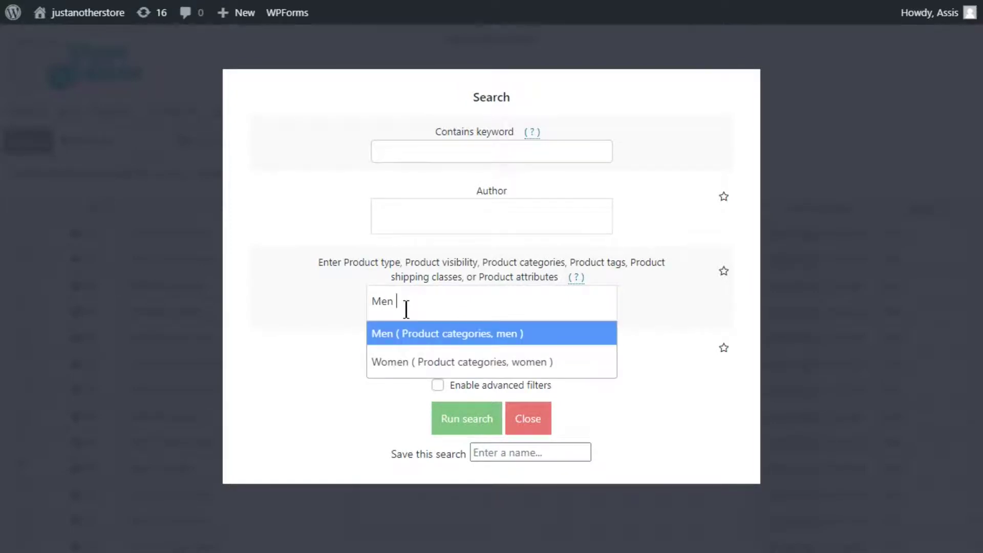
{"action": "left_click", "coordinate": [428, 336]}
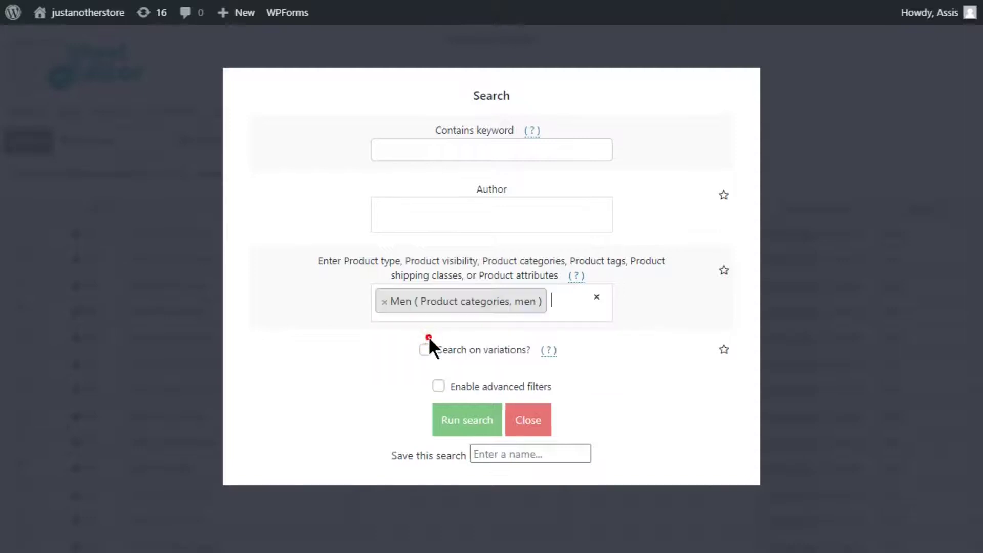
{"action": "left_click", "coordinate": [459, 424]}
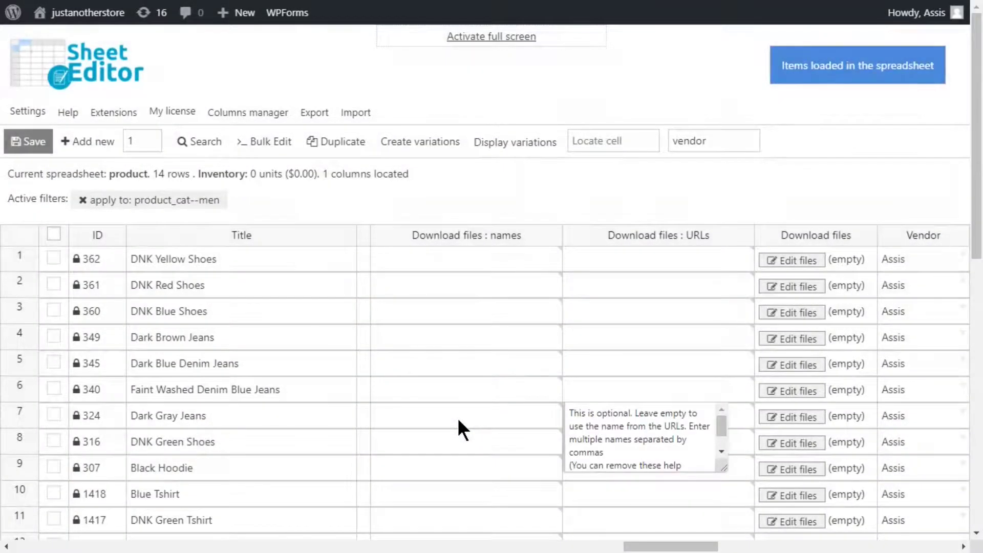
- Begin a bulk edit applied to all rows from the current Men search
{"action": "left_click", "coordinate": [269, 141]}
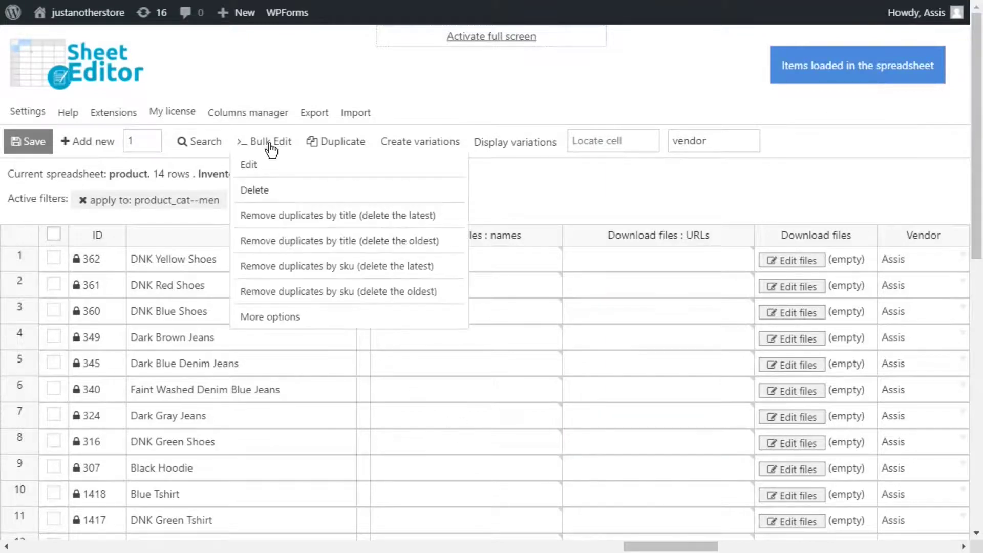
{"action": "left_click", "coordinate": [268, 141]}
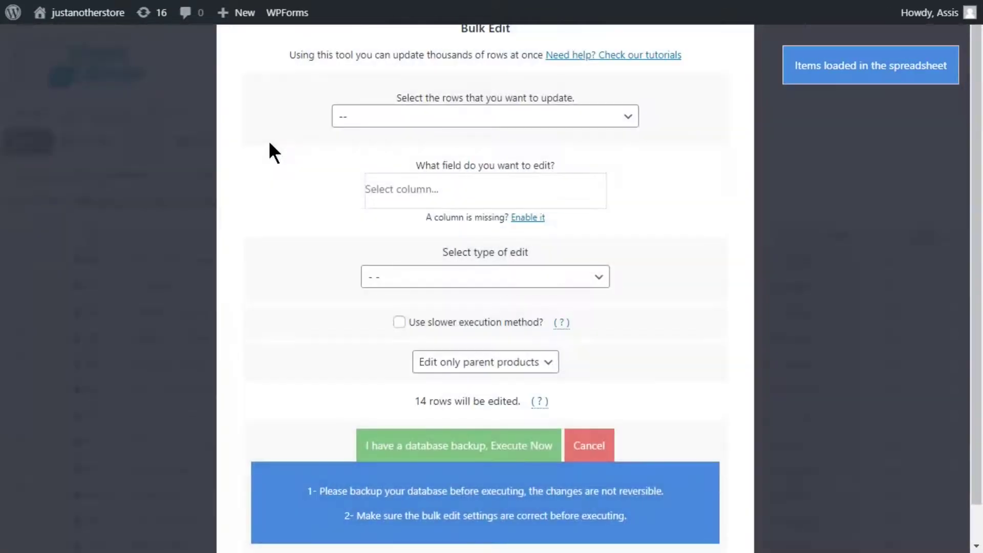
{"action": "left_click", "coordinate": [419, 117]}
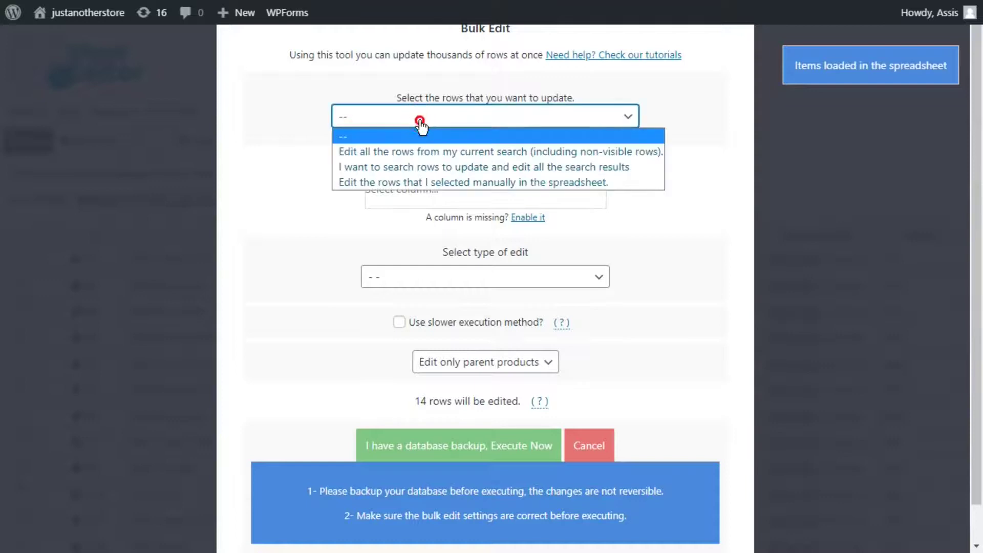
{"action": "left_click", "coordinate": [441, 154]}
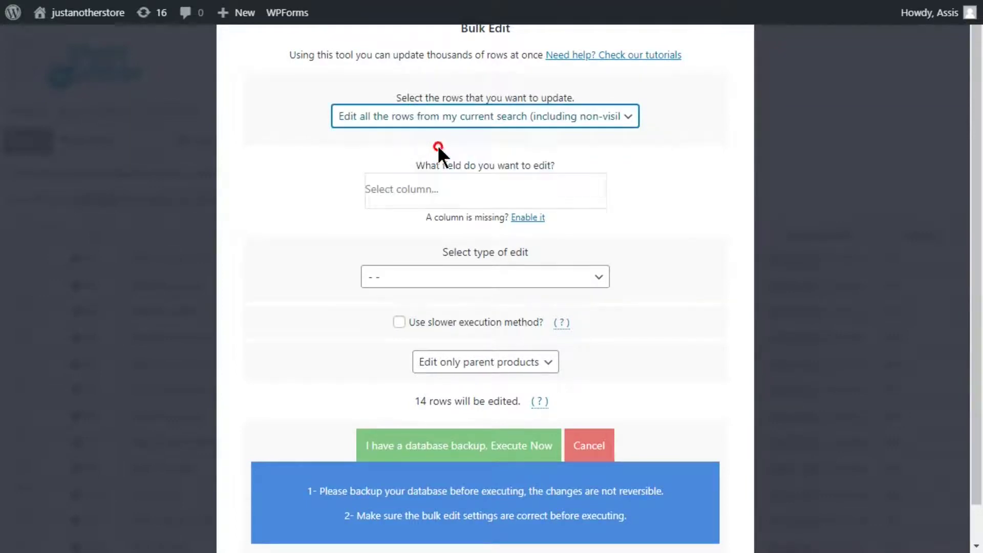
- Set the Vendor field to Anne and execute the update on the 14 rows
{"action": "left_click", "coordinate": [421, 192]}
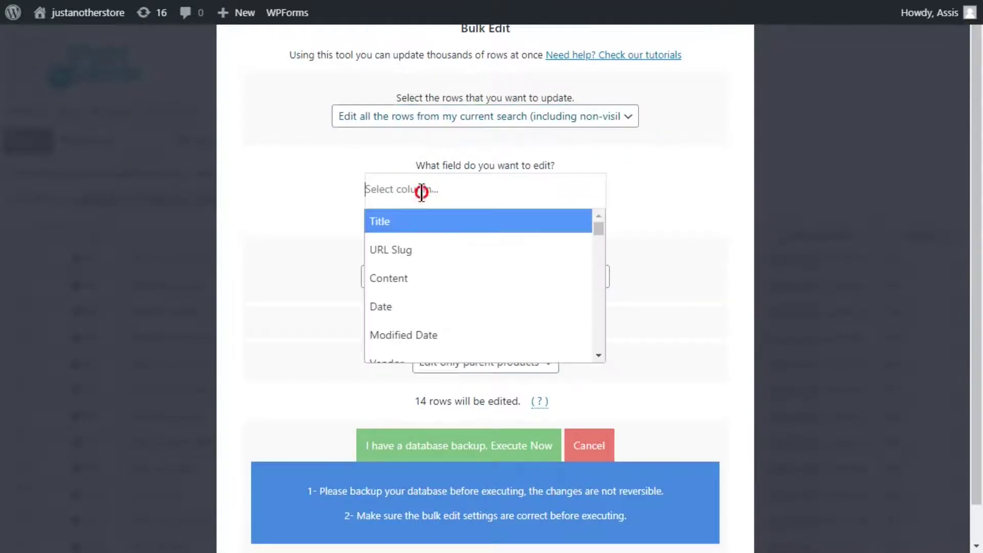
{"action": "type", "text": "Vend"}
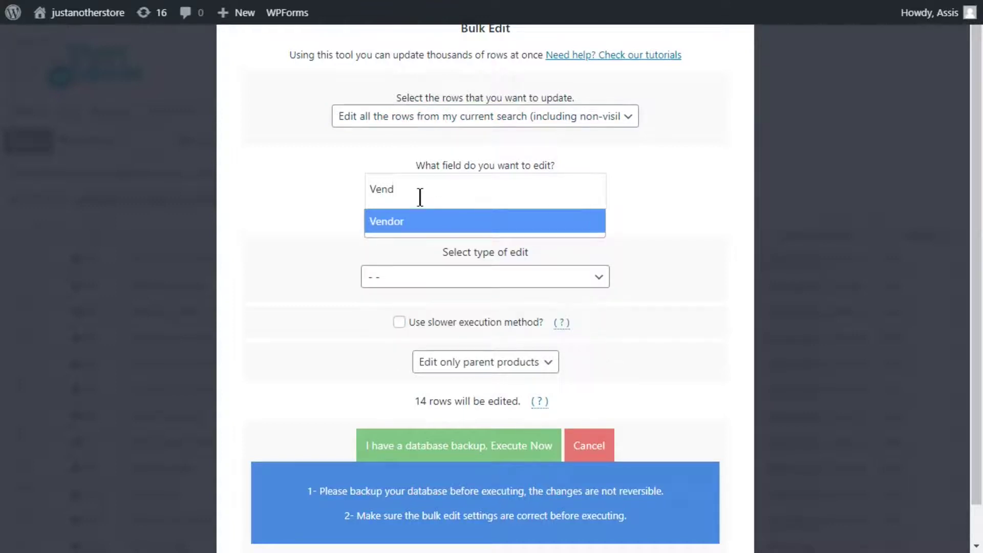
{"action": "left_click", "coordinate": [418, 222]}
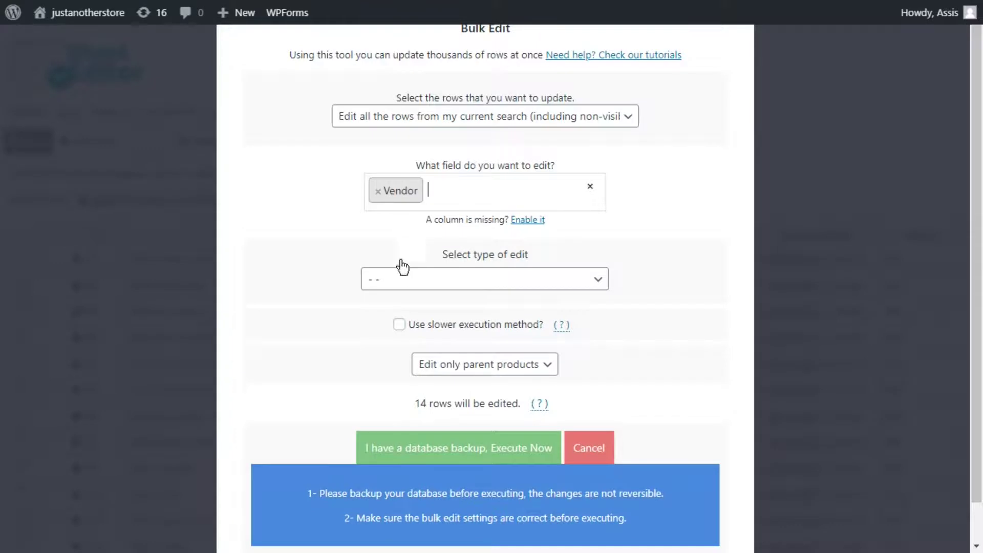
{"action": "left_click", "coordinate": [400, 278]}
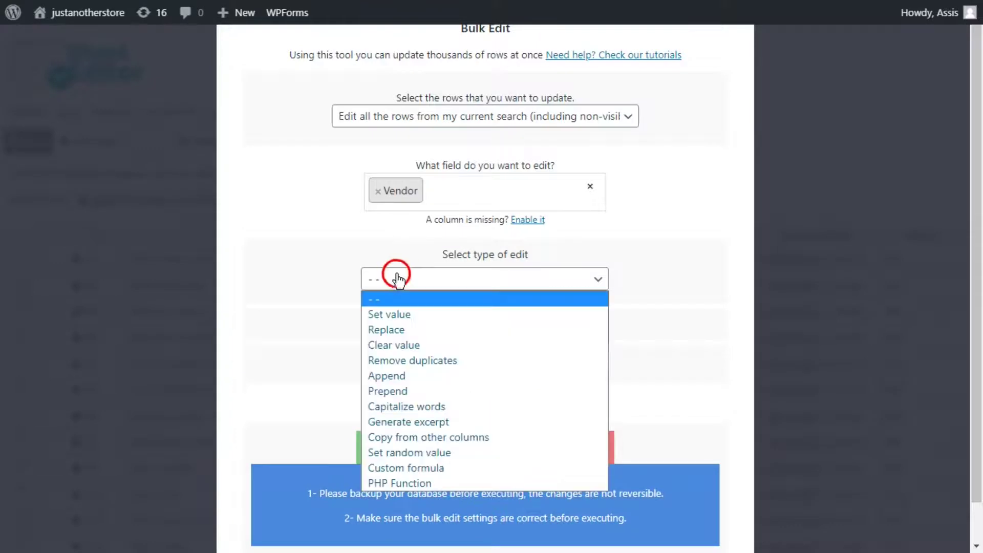
{"action": "left_click", "coordinate": [402, 312]}
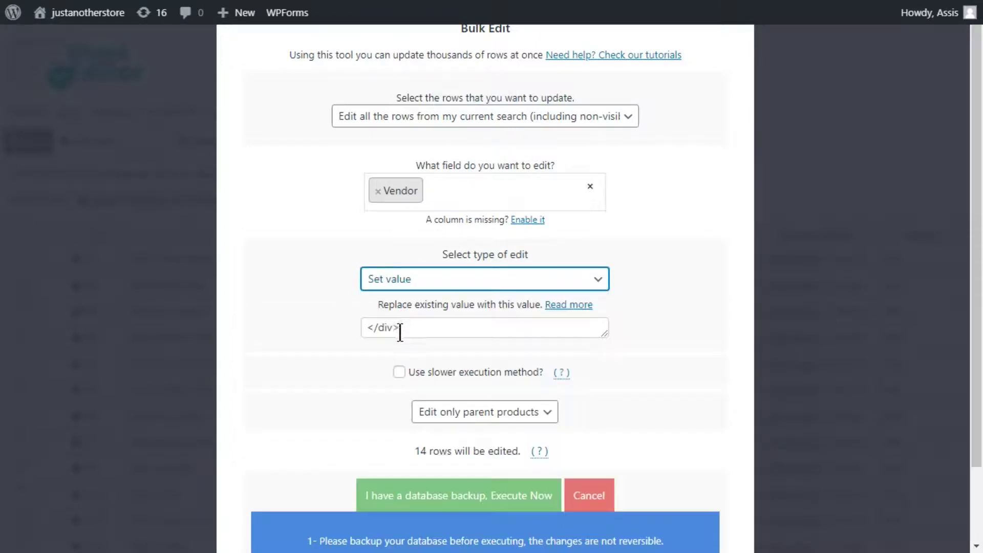
{"action": "left_click_drag", "start_coordinate": [401, 326], "coordinate": [358, 327]}
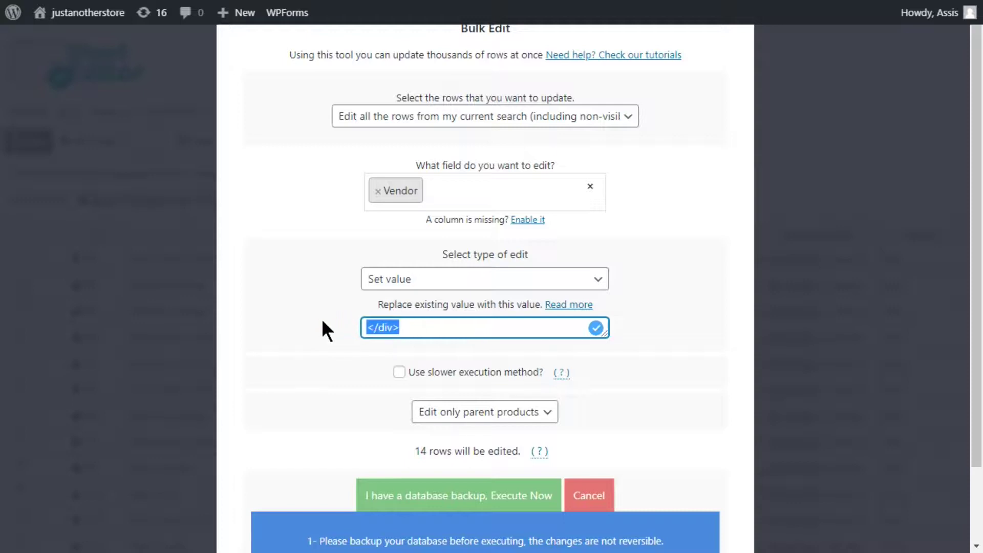
{"action": "type", "text": "Anne"}
{"action": "left_click", "coordinate": [416, 496]}
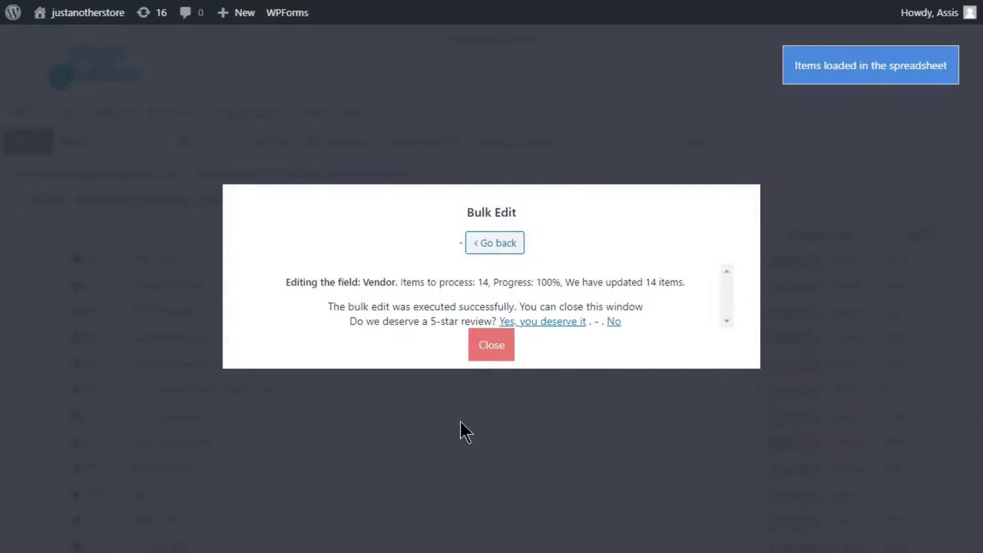
- Close the success dialog and review Anne in the Vendor column
{"action": "left_click", "coordinate": [491, 345]}
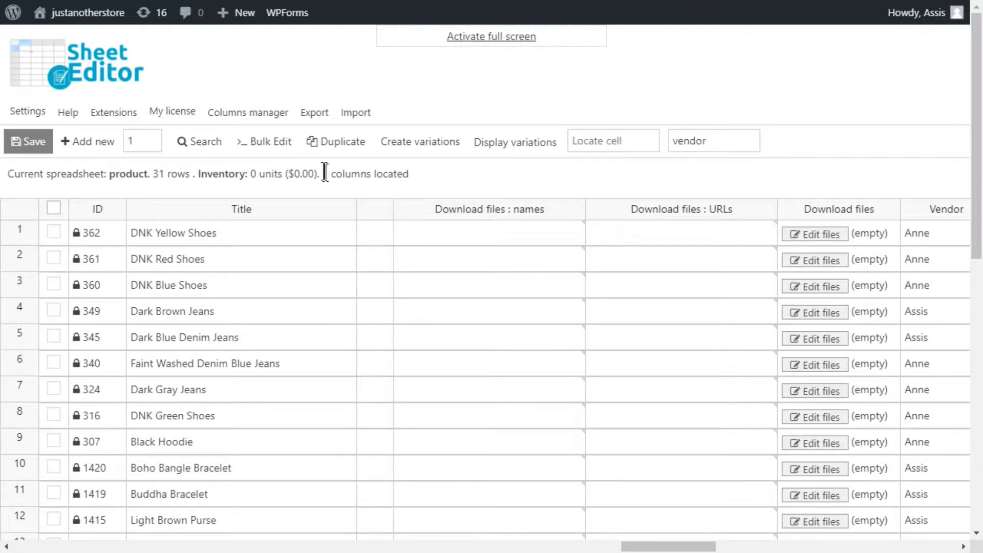
- Start a bulk edit on searched rows and filter the search by the Women category
{"action": "left_click", "coordinate": [279, 137]}
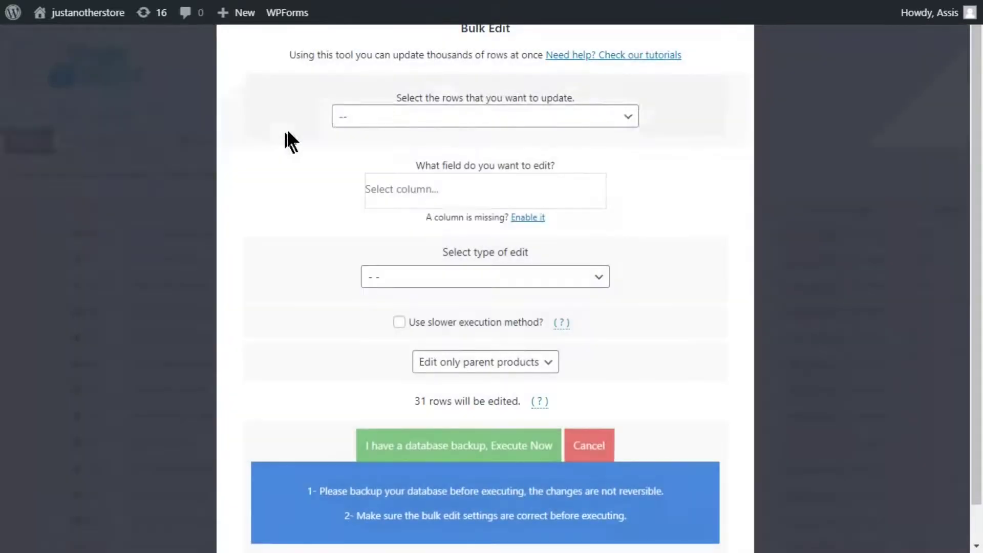
{"action": "left_click", "coordinate": [372, 112]}
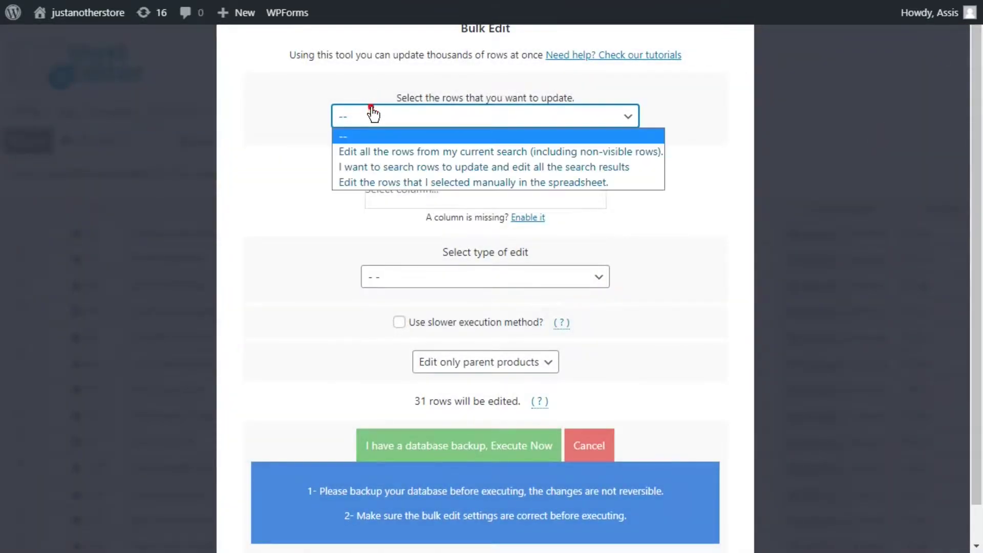
{"action": "left_click", "coordinate": [391, 166]}
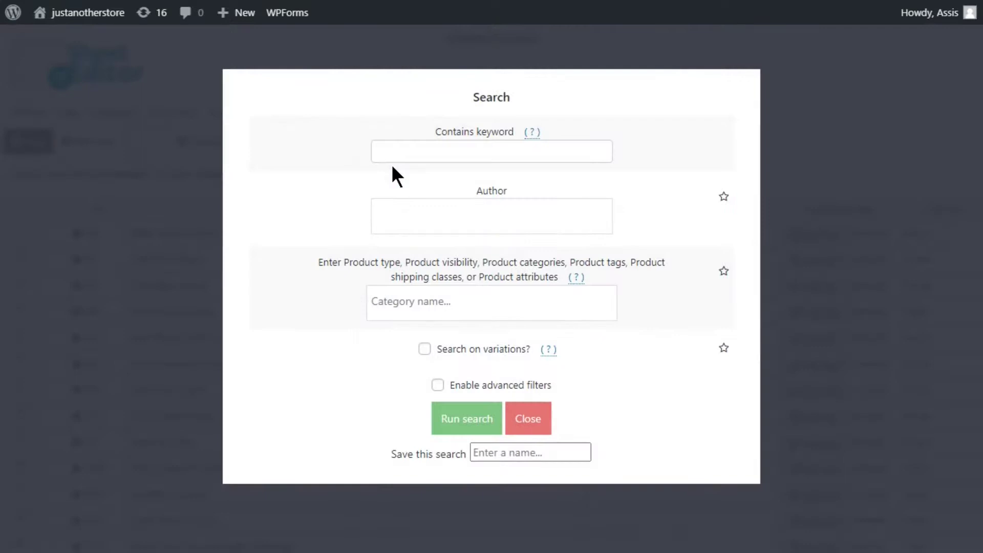
{"action": "left_click", "coordinate": [397, 303]}
{"action": "type", "text": "Women"}
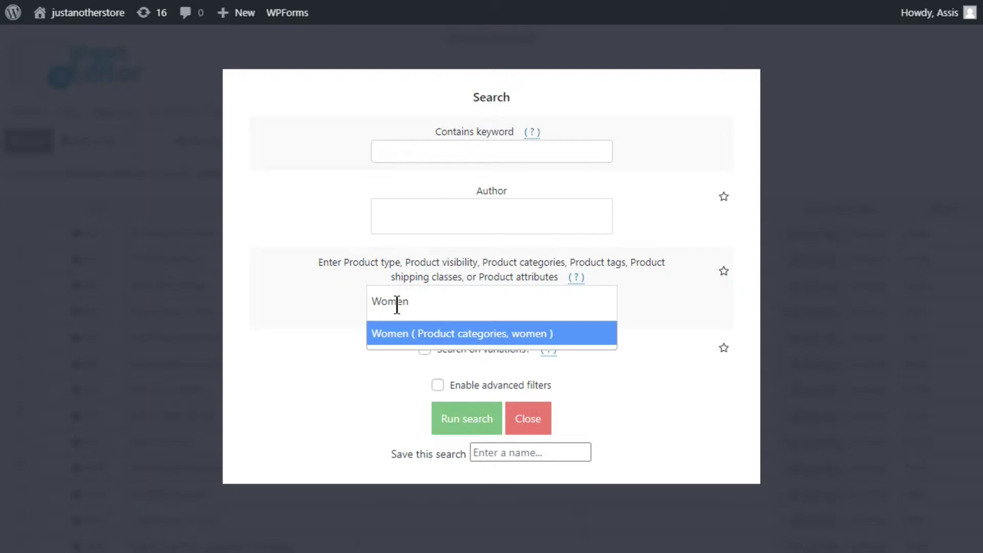
{"action": "left_click", "coordinate": [405, 333]}
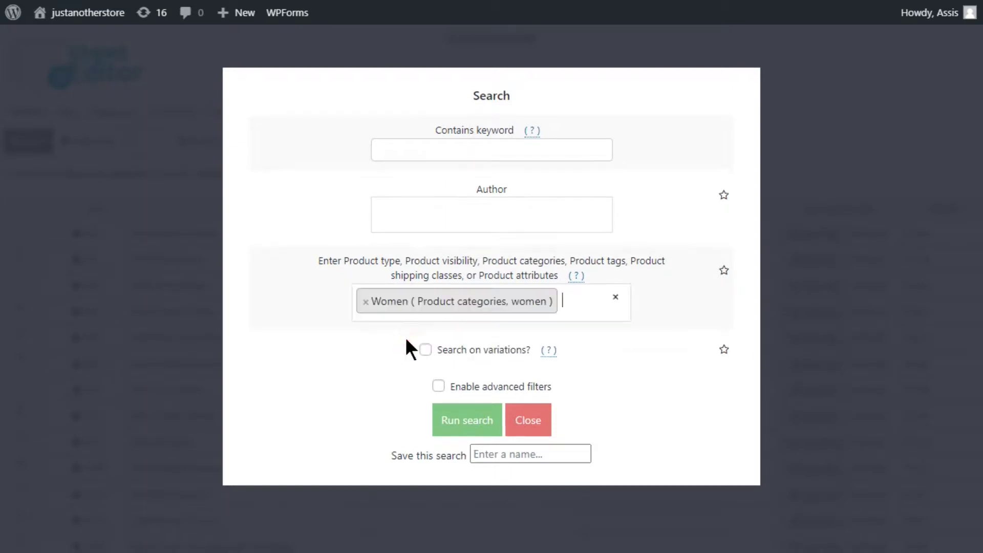
- Enable advanced filters and set the date range start to 01/01/2020
{"action": "left_click", "coordinate": [438, 386]}
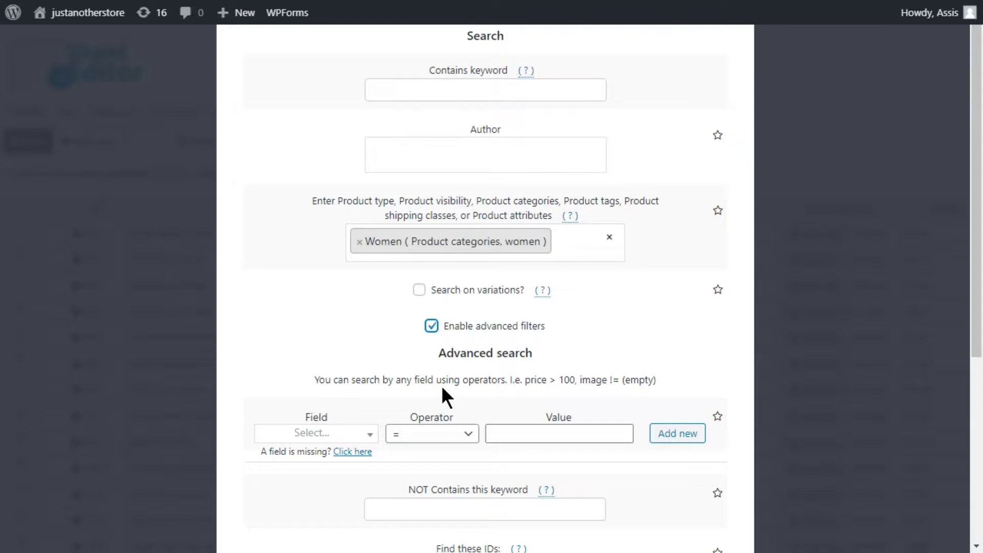
{"action": "scroll", "coordinate": [442, 385], "scroll_direction": "down", "scroll_amount": 4}
{"action": "scroll", "coordinate": [441, 386], "scroll_direction": "down", "scroll_amount": 2}
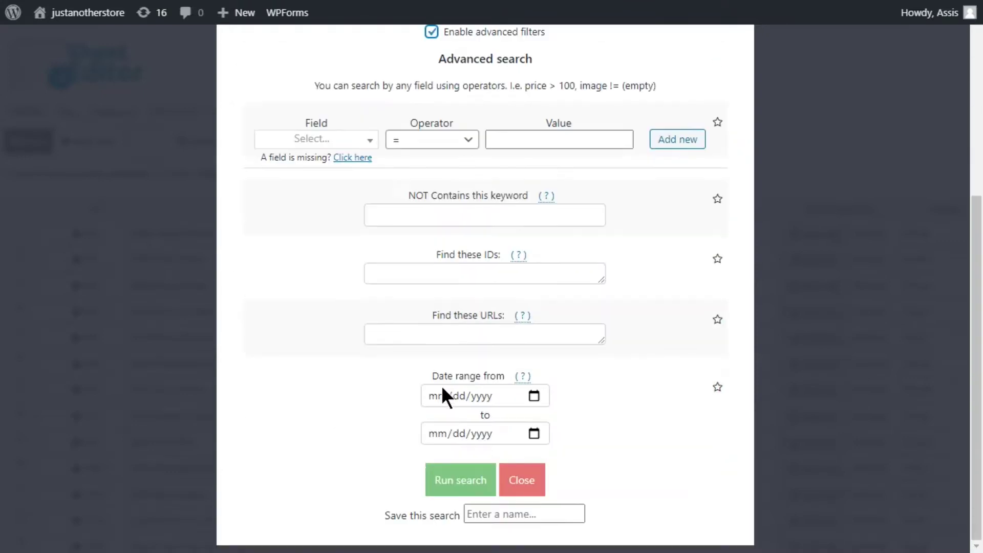
{"action": "left_click", "coordinate": [534, 397]}
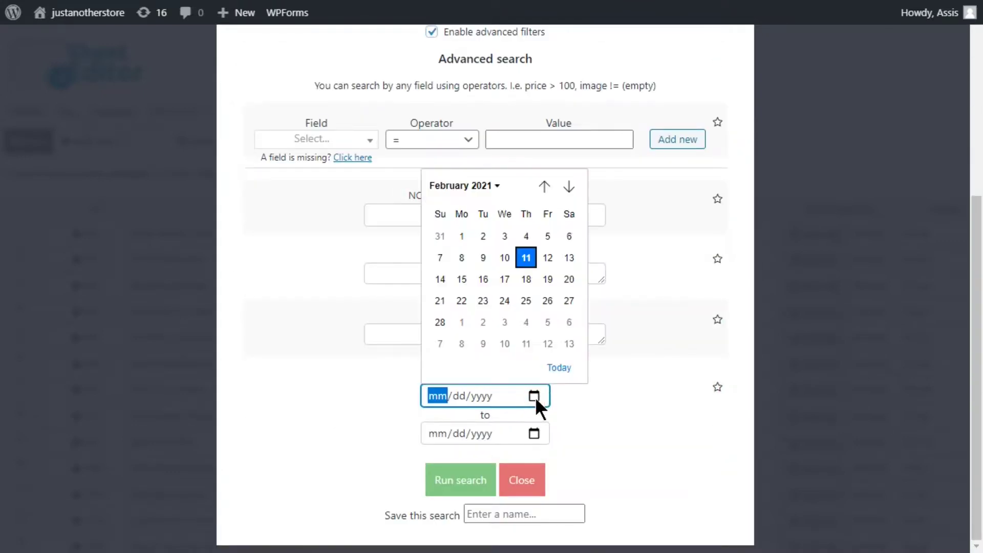
{"action": "left_click", "coordinate": [544, 185]}
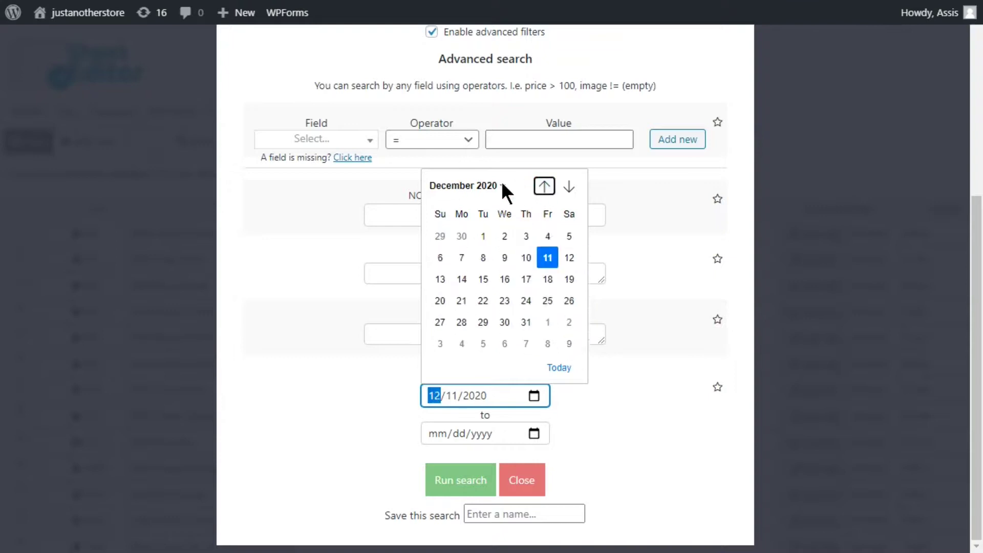
{"action": "left_click", "coordinate": [462, 185]}
{"action": "left_click", "coordinate": [448, 236]}
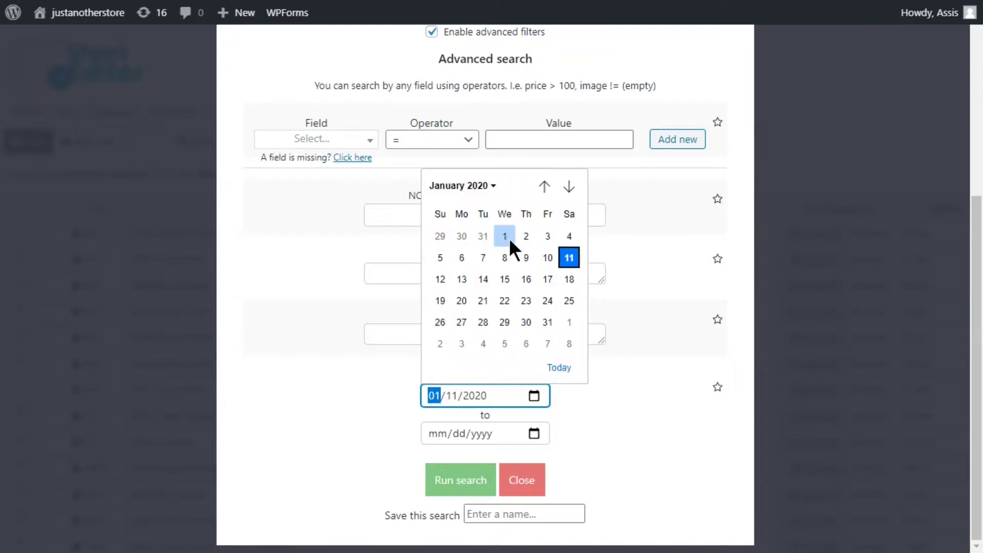
{"action": "left_click", "coordinate": [589, 392]}
- Set the date range end to 01/31/2020 and run the search
{"action": "left_click", "coordinate": [533, 433]}
{"action": "left_click", "coordinate": [545, 224]}
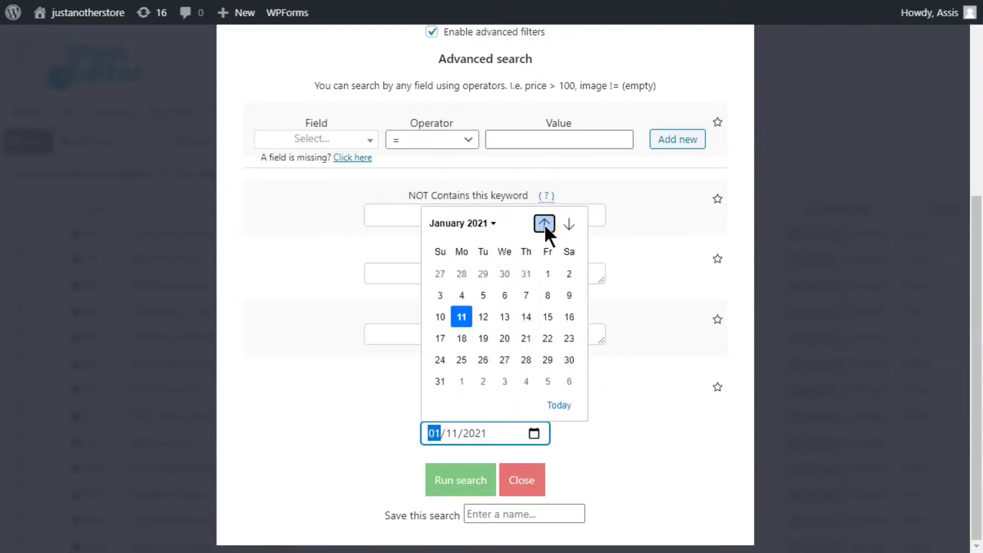
{"action": "left_click", "coordinate": [463, 223]}
{"action": "left_click", "coordinate": [450, 273]}
{"action": "left_click", "coordinate": [548, 359]}
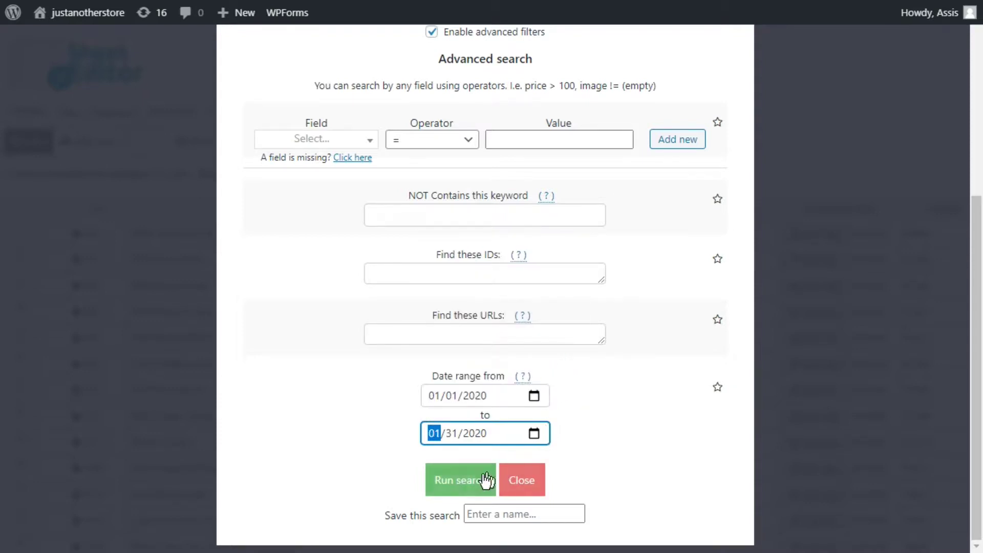
{"action": "left_click", "coordinate": [460, 480]}
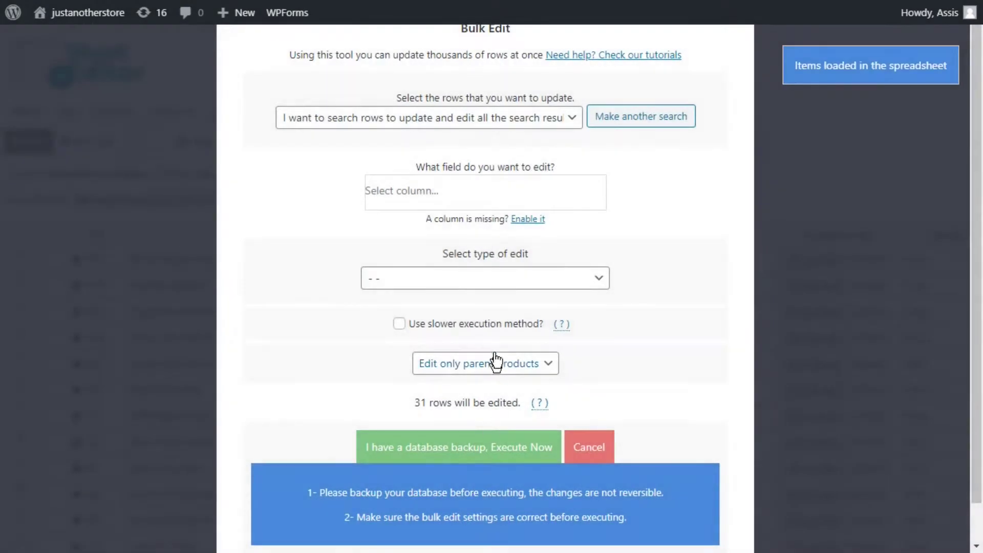
- Bulk edit Vendor with Set value 'Steve' and execute it on the 17 filtered rows
{"action": "left_click", "coordinate": [519, 193]}
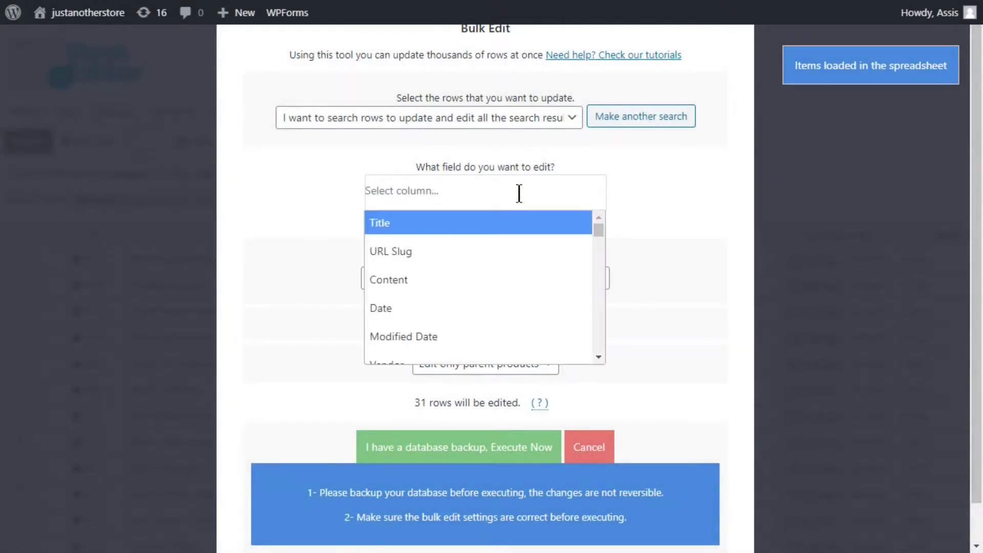
{"action": "type", "text": "Vendor"}
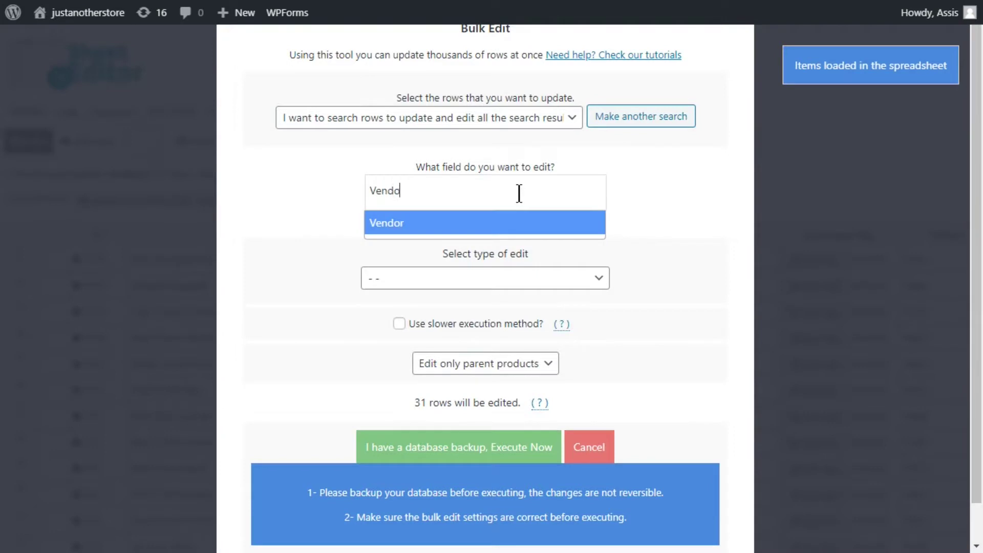
{"action": "left_click", "coordinate": [520, 222]}
{"action": "left_click", "coordinate": [493, 280]}
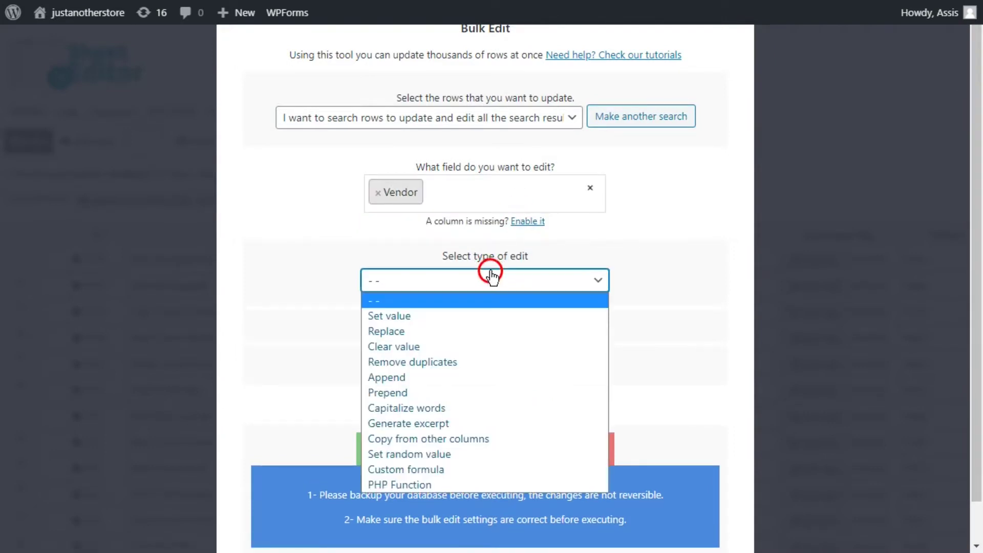
{"action": "left_click", "coordinate": [475, 313]}
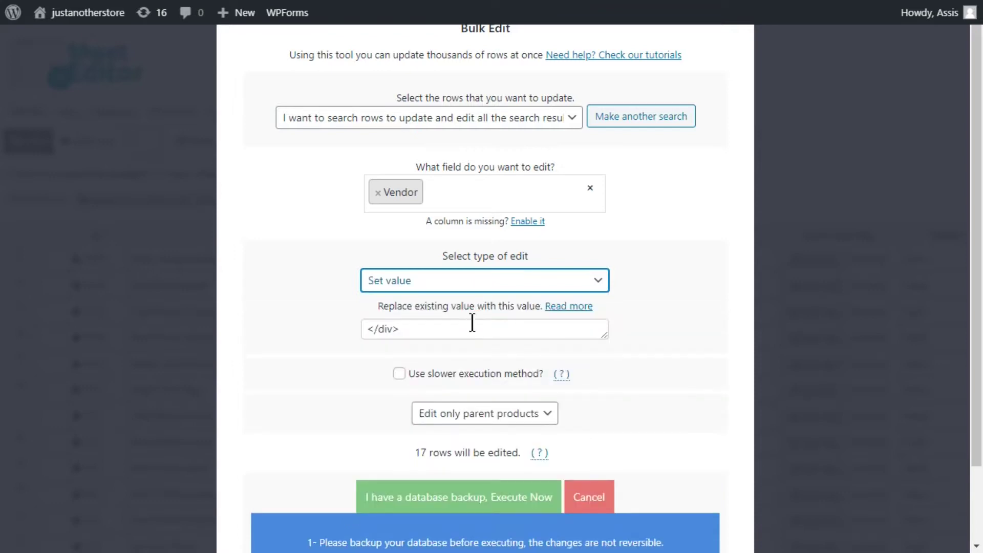
{"action": "left_click", "coordinate": [470, 329]}
{"action": "left_click_drag", "start_coordinate": [470, 329], "coordinate": [339, 326]}
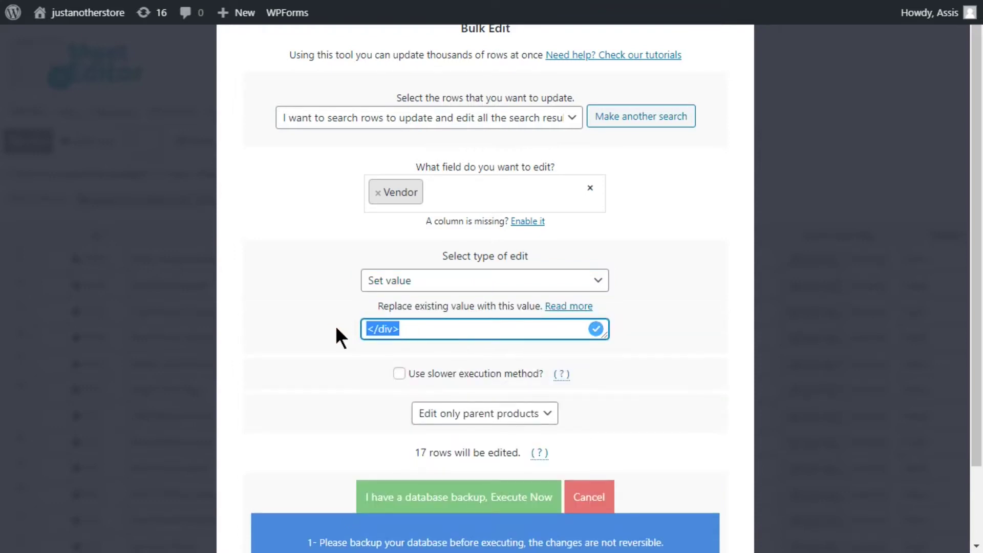
{"action": "type", "text": "Steve"}
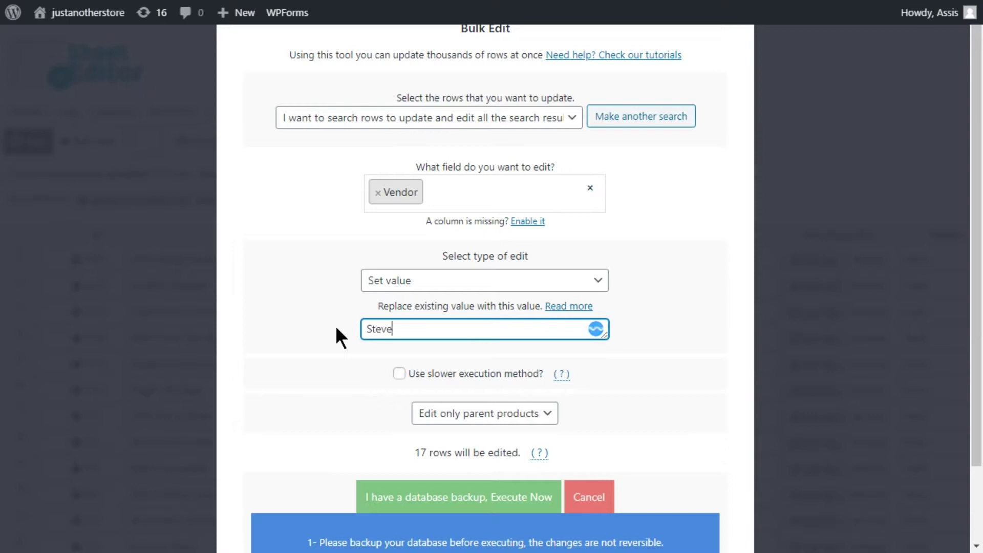
{"action": "left_click", "coordinate": [400, 492]}
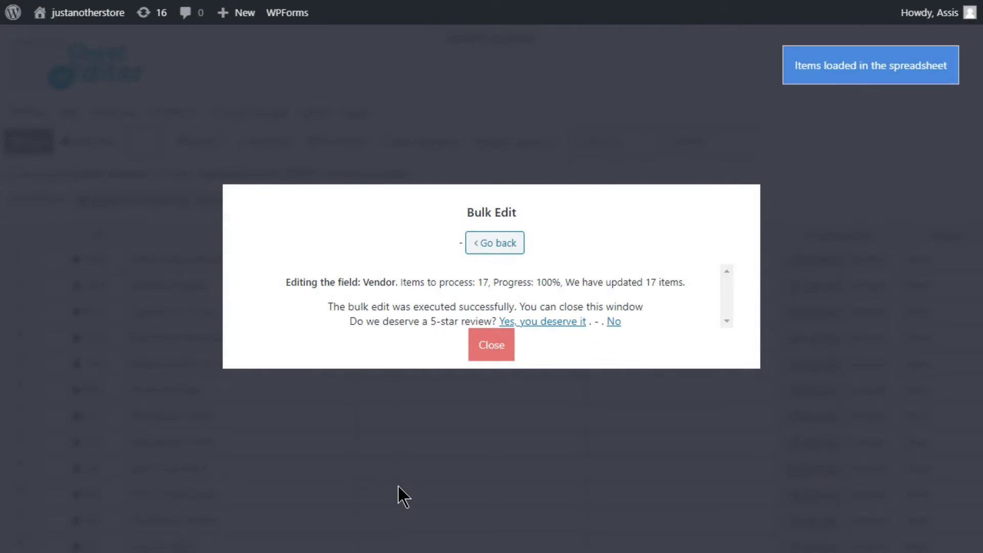
- Close the success dialog to return to the 17-row sheet now listing Steve as Vendor
{"action": "left_click", "coordinate": [492, 344]}
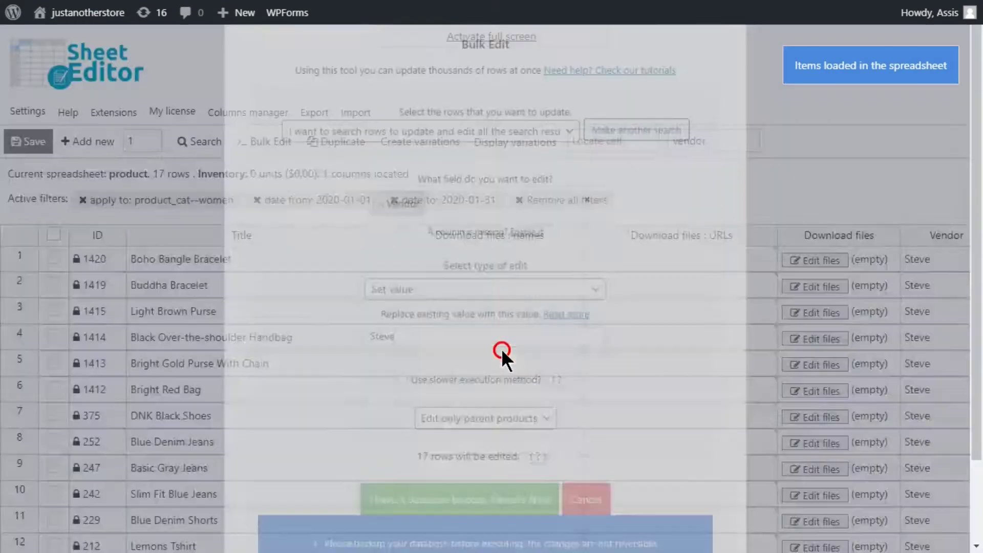